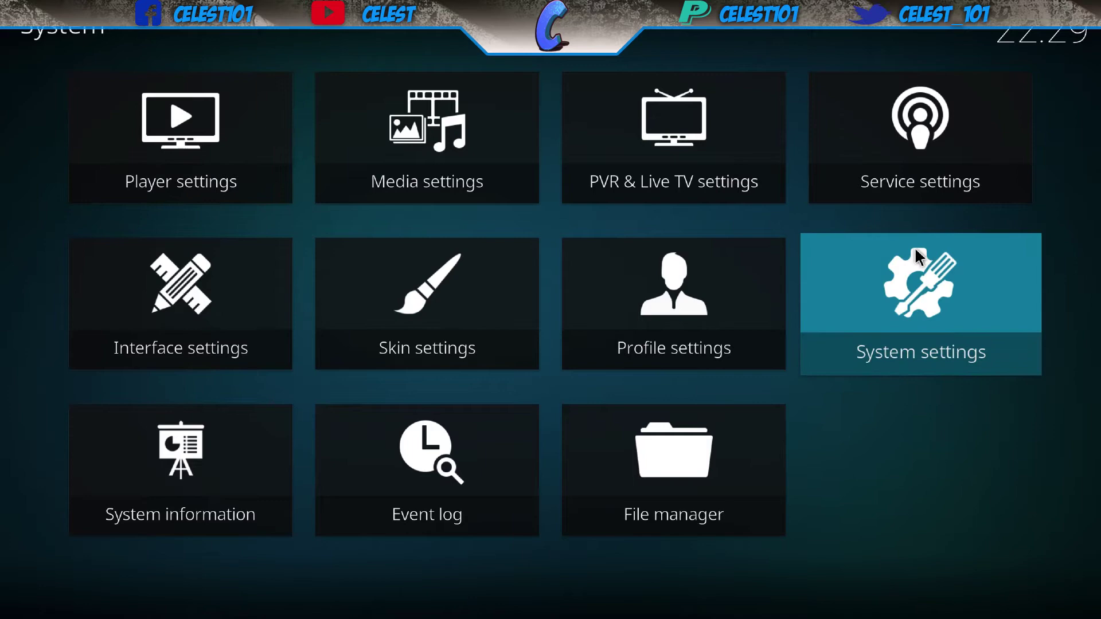
Enable Unknown sources in System > Add-ons settings, accept the warning, and return home
click(917, 256)
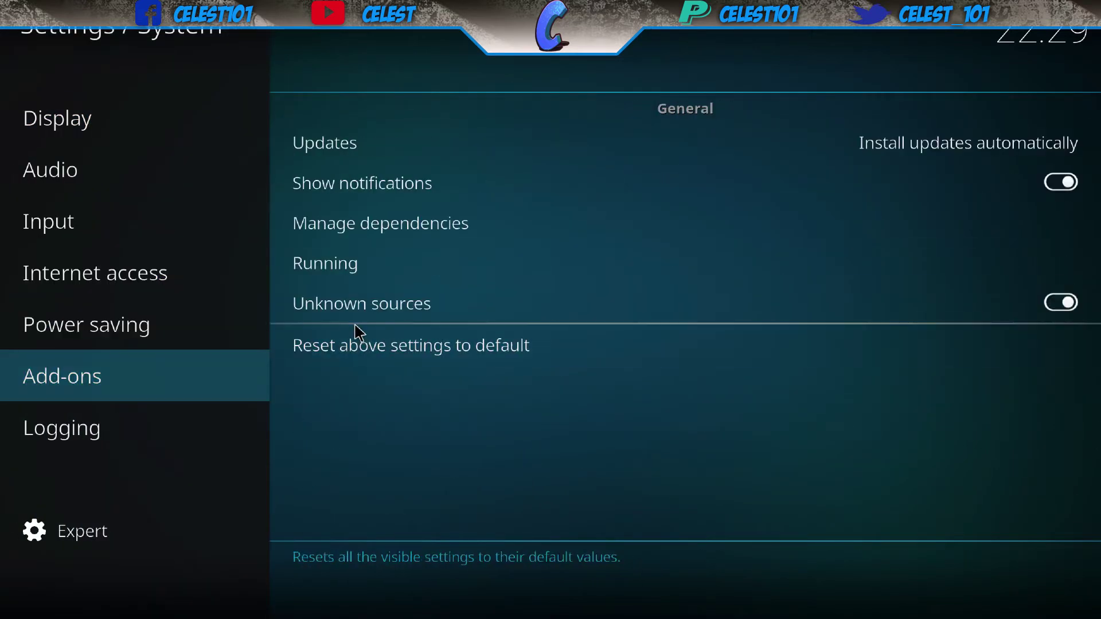
click(1069, 302)
click(1069, 302)
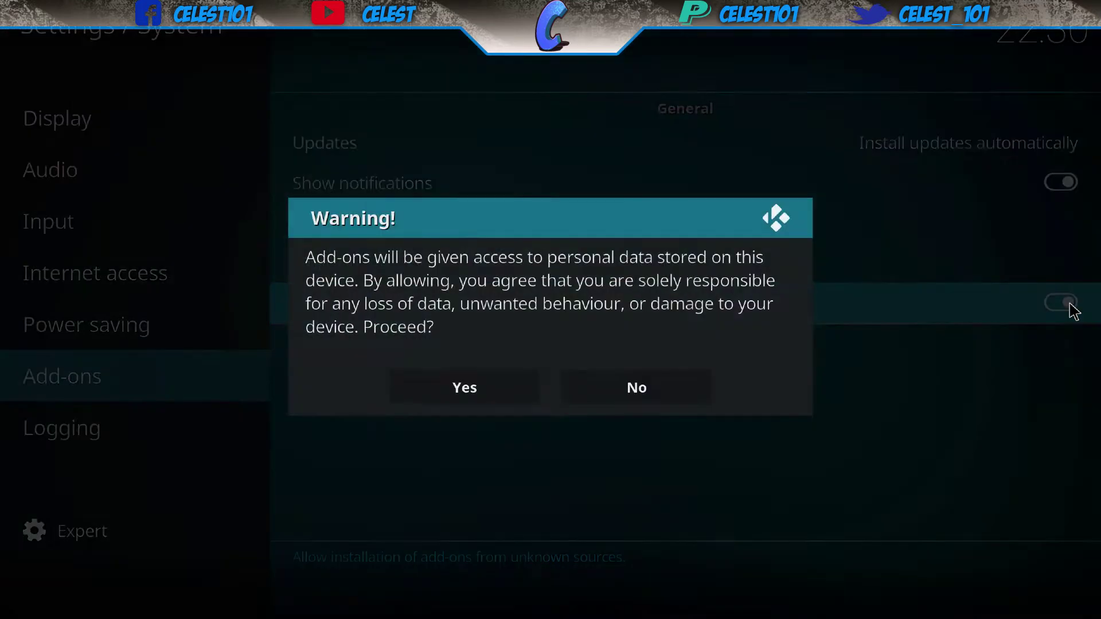
click(519, 403)
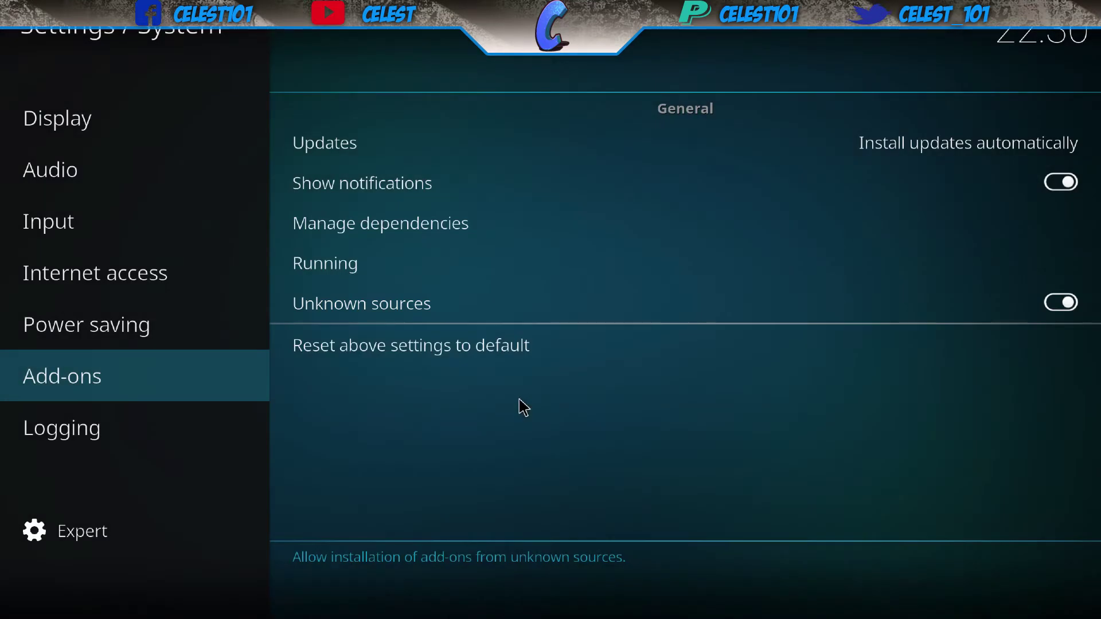
key(Escape)
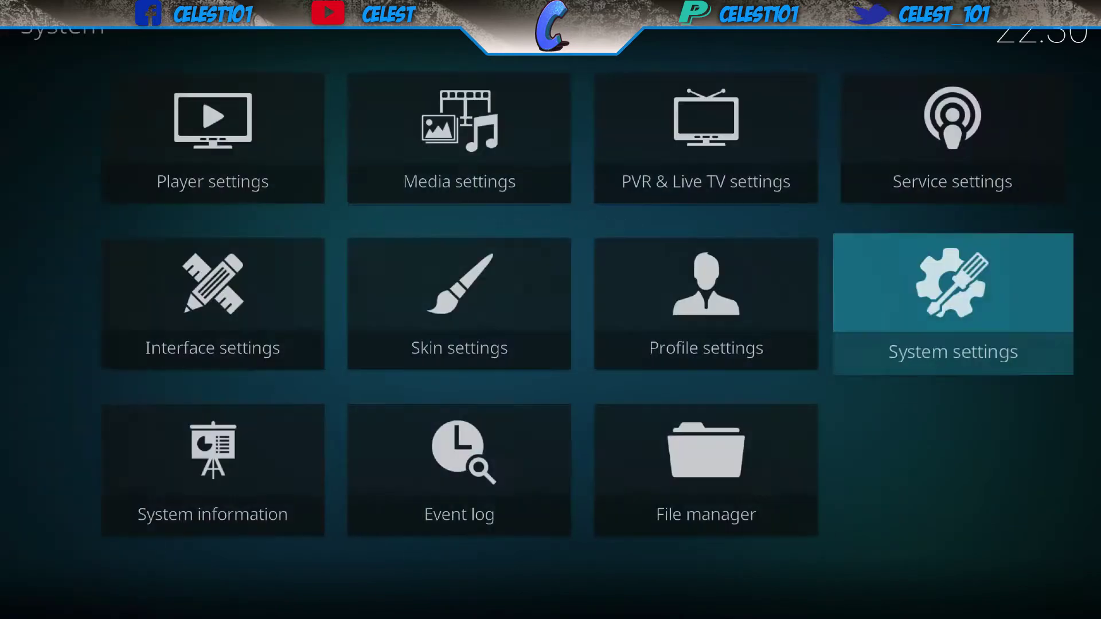
key(Escape)
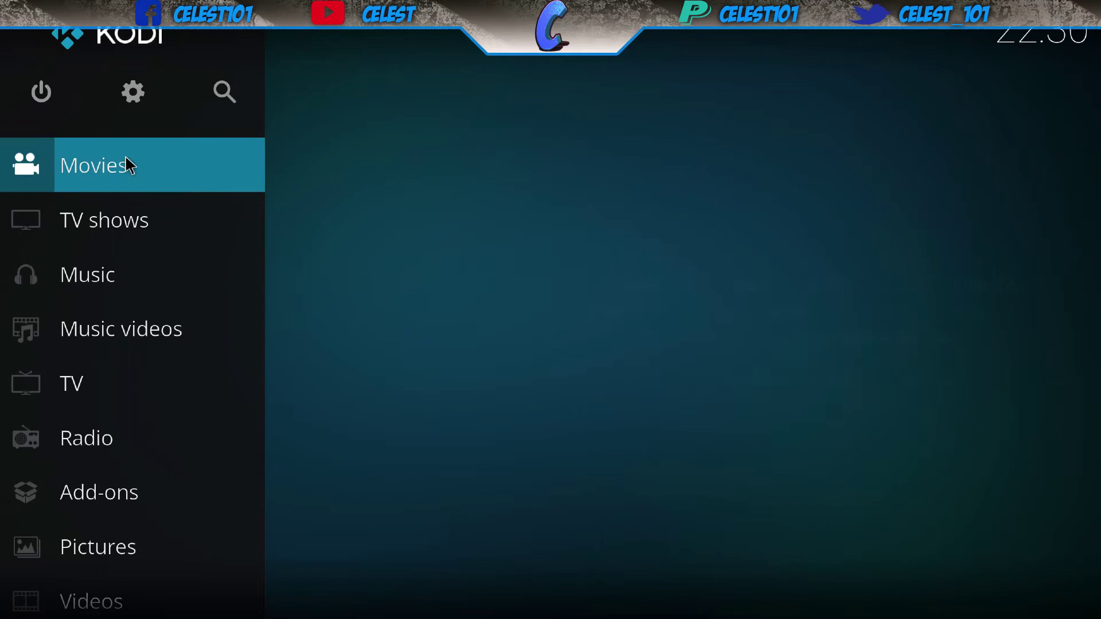
In the File manager, rename the mrrobot source to '.mrrobot' by adding a leading dot
click(135, 93)
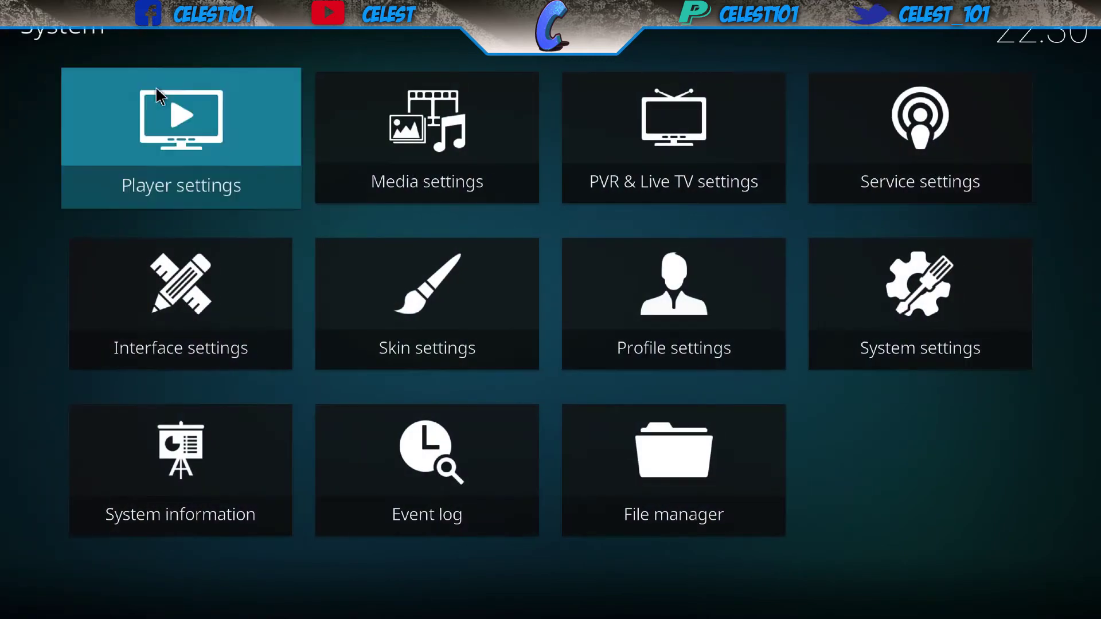
click(726, 501)
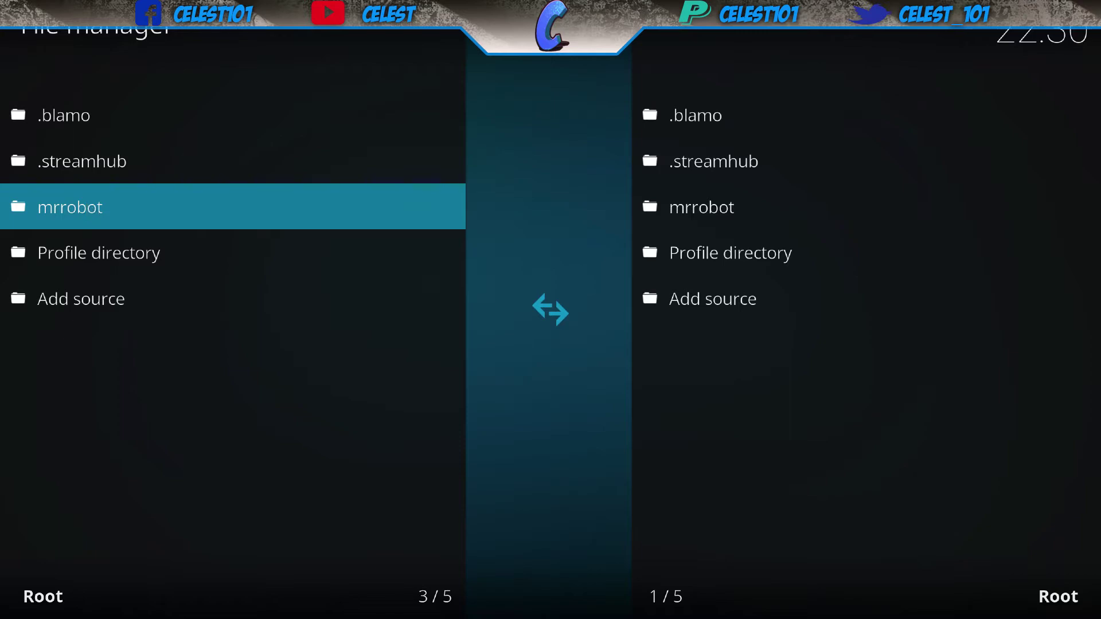
right_click(103, 209)
click(194, 248)
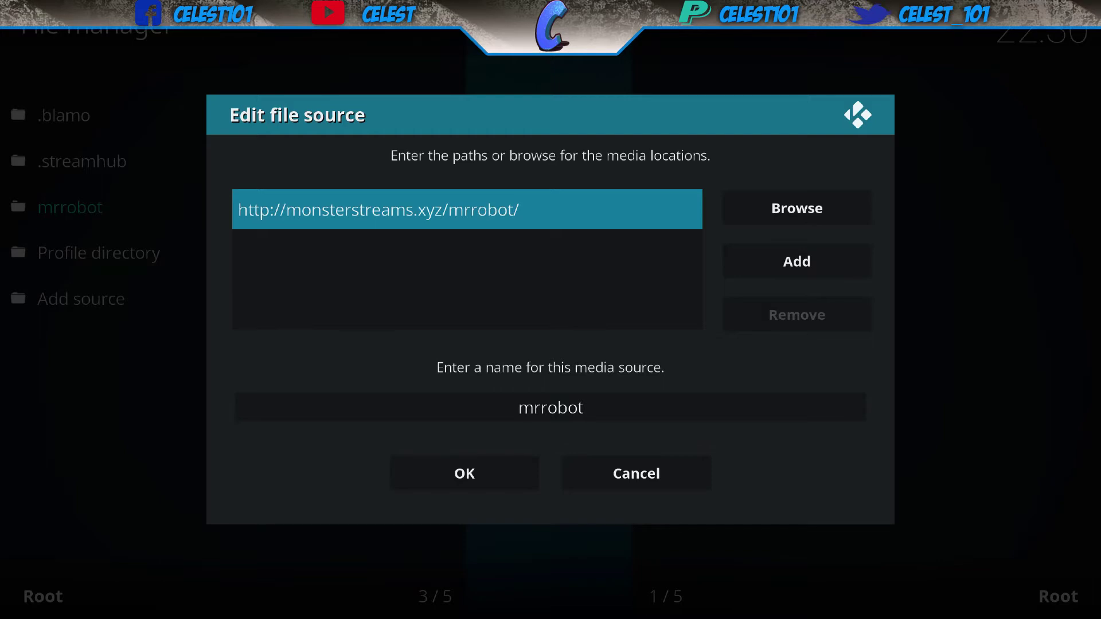
click(614, 412)
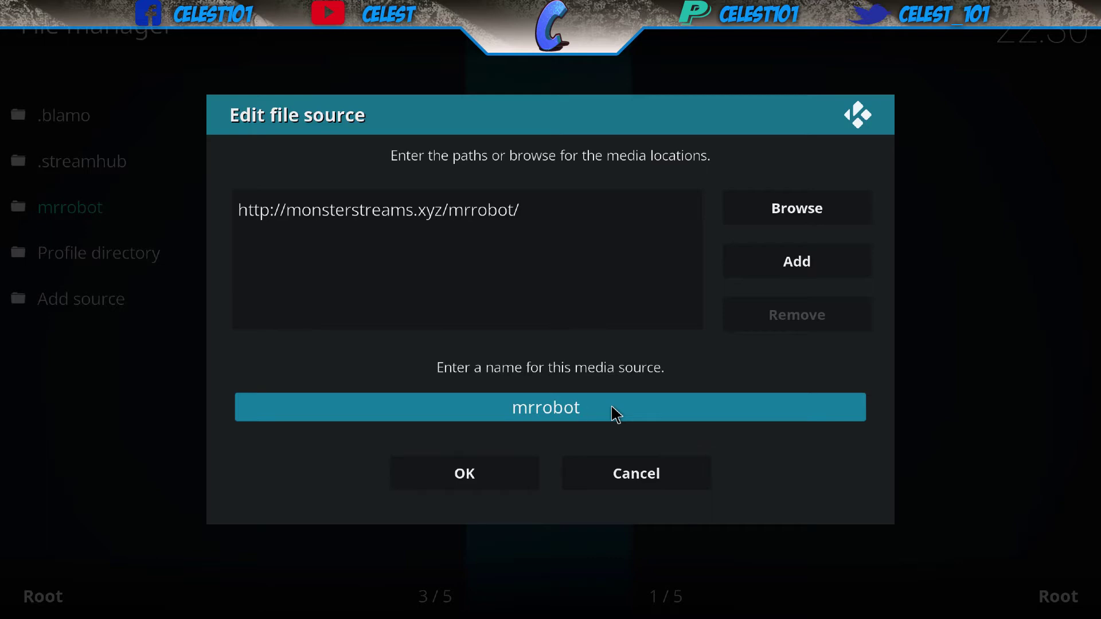
key(Left)
key(Left)
key(Left)
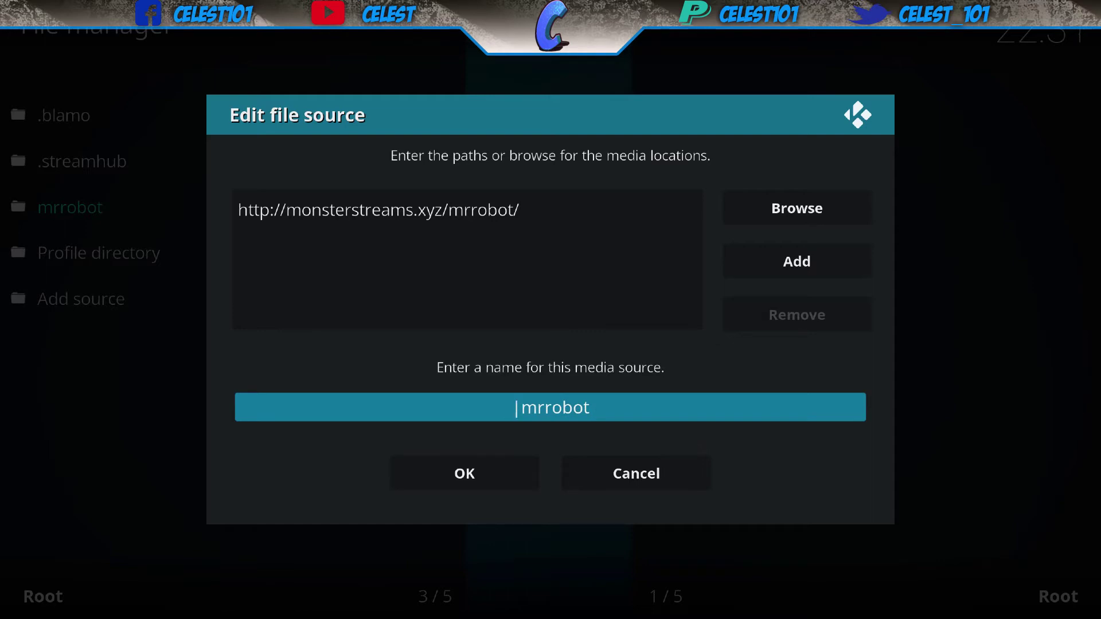
text(.)
key(Right)
key(Right)
key(Right)
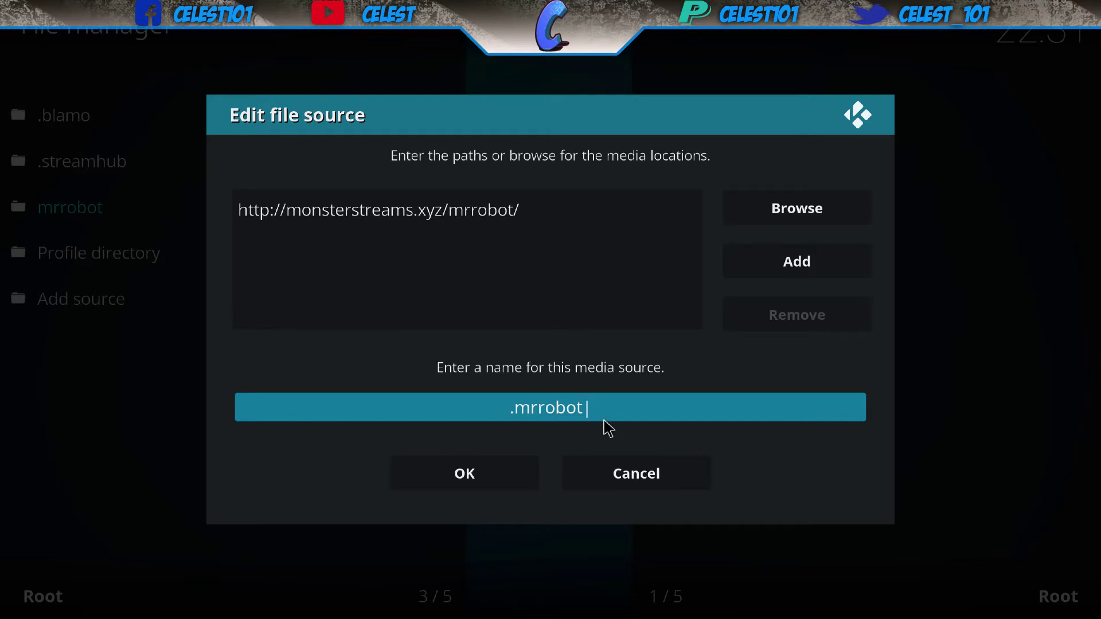
click(494, 479)
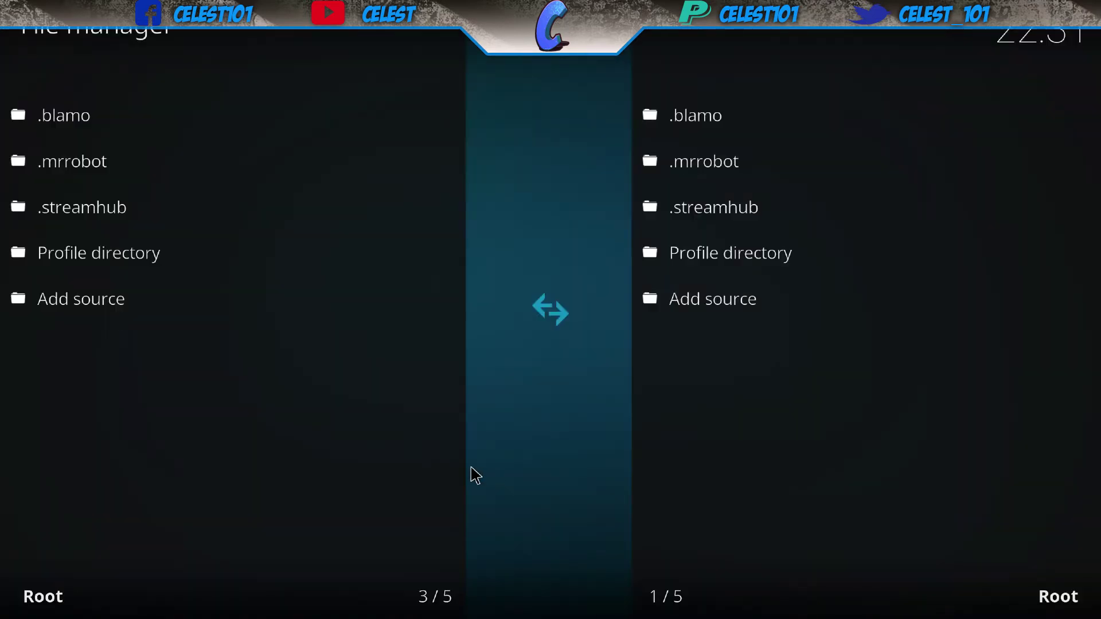
Install plugin.video.mrrobot.zip from the .mrrobot source using Install from zip file
key(Escape)
key(Escape)
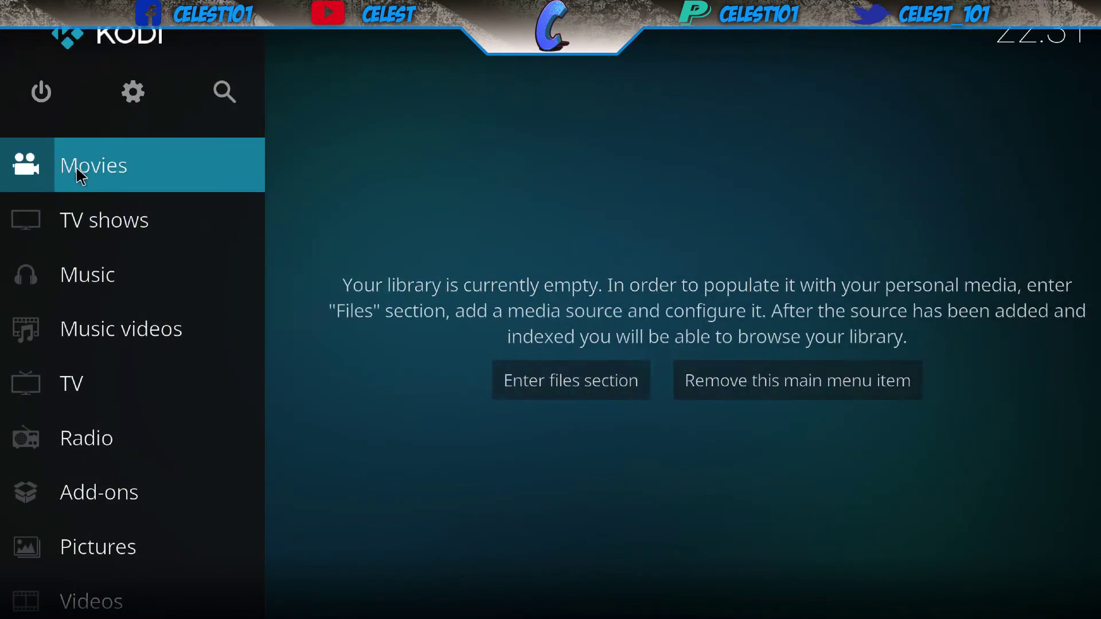
click(167, 491)
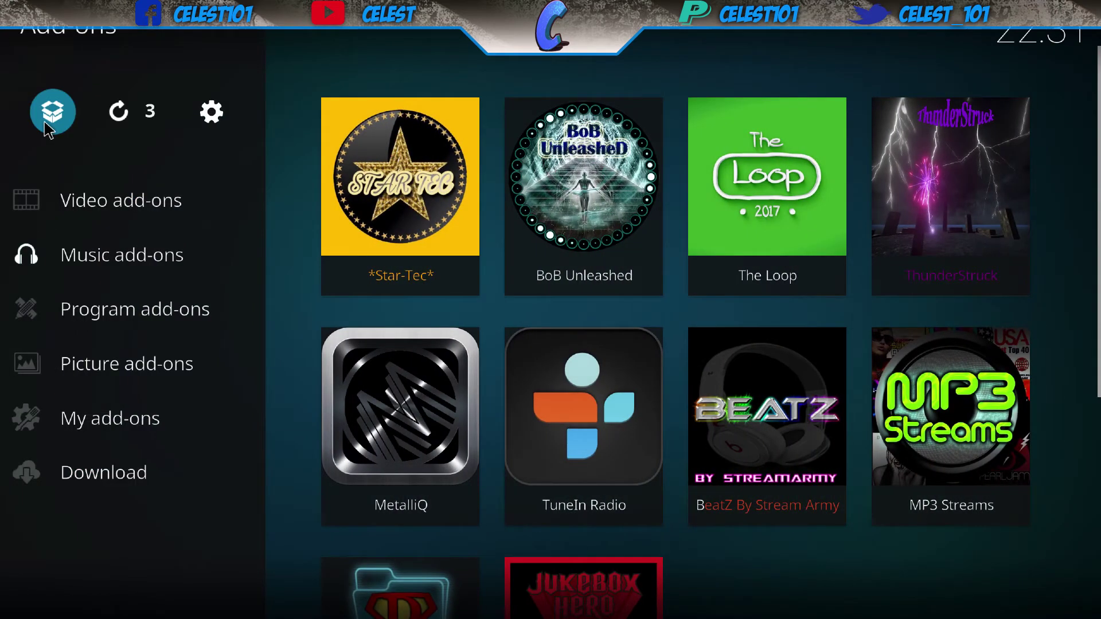
click(50, 126)
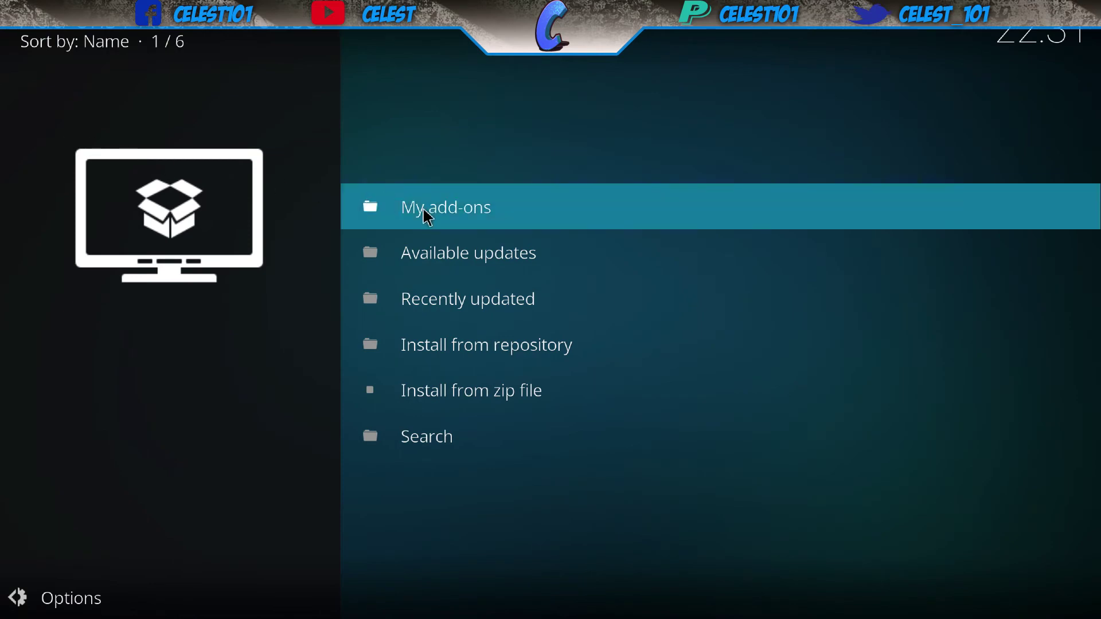
click(508, 402)
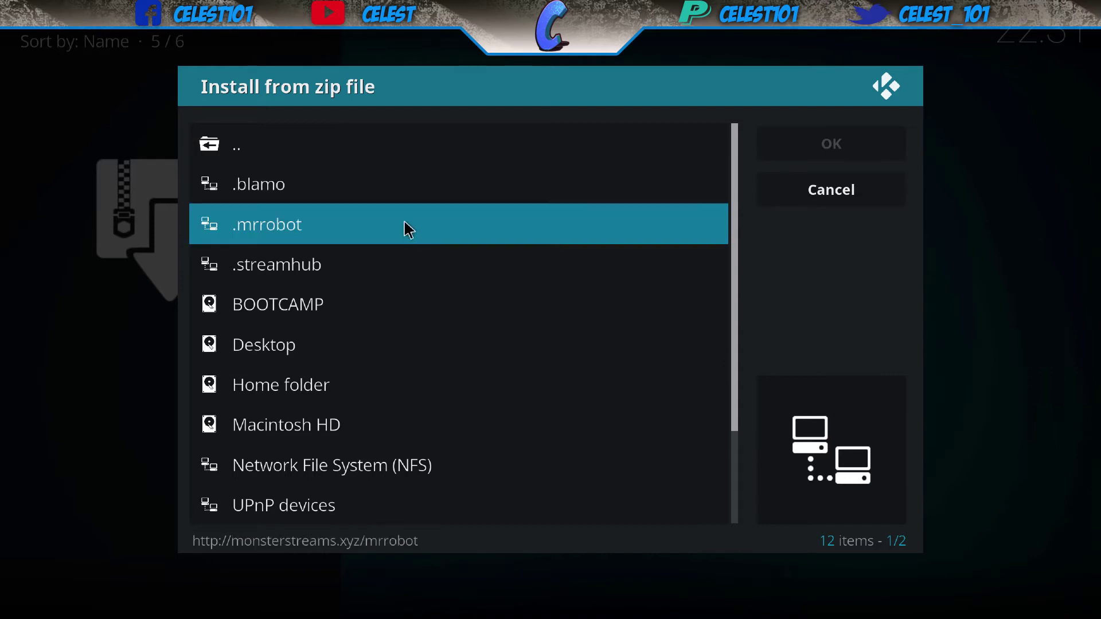
click(406, 227)
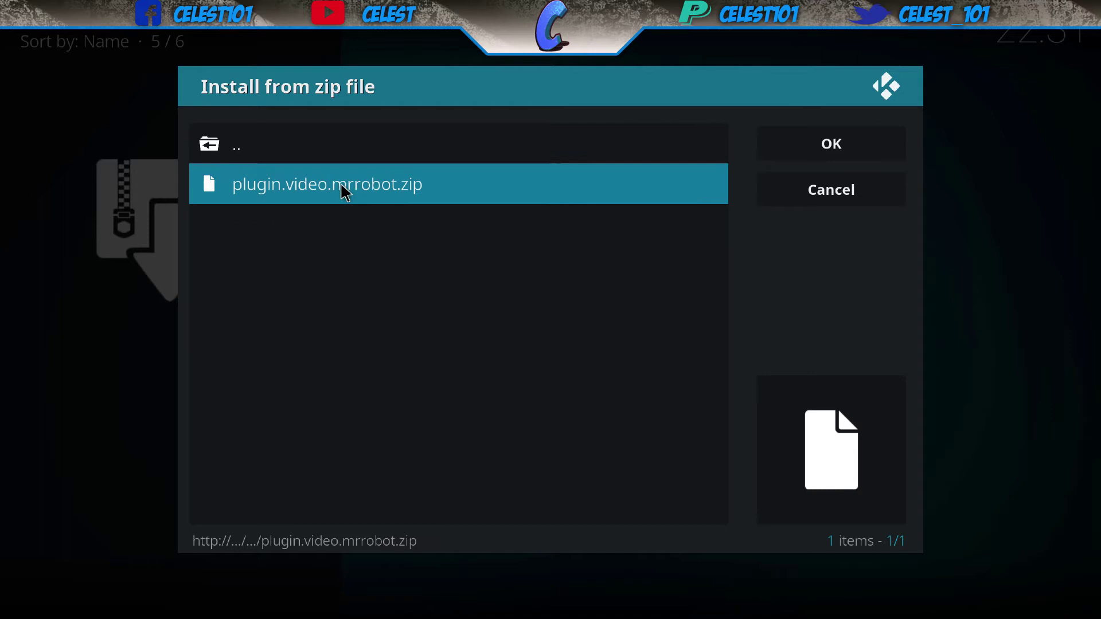
click(389, 195)
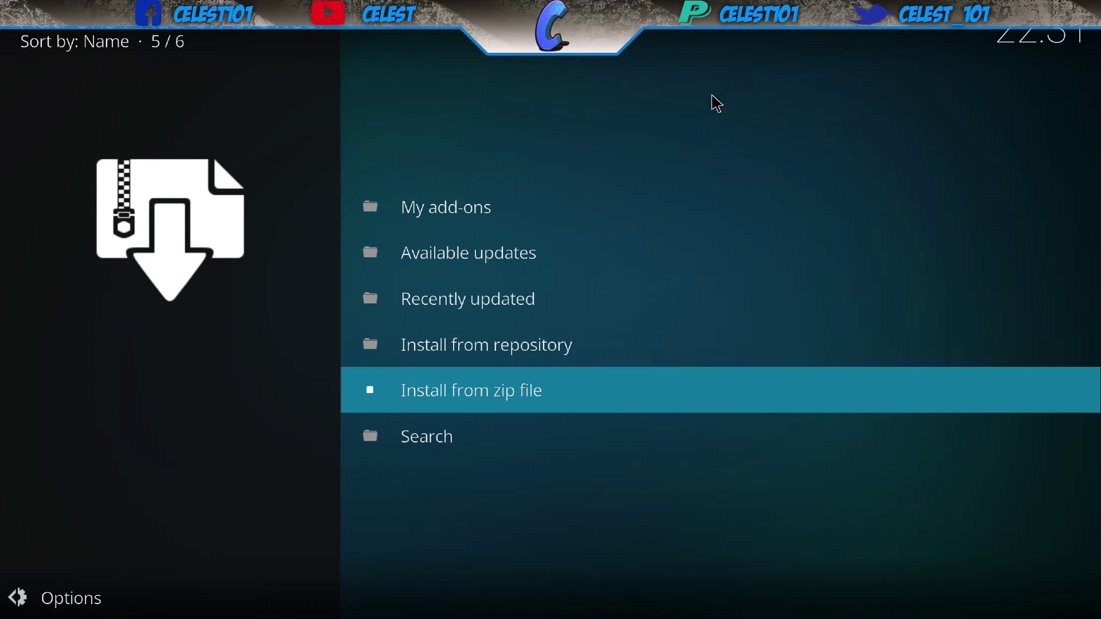
Find MR. ROBOT under My add-ons > Video add-ons and open its version 1.0 information page
click(545, 207)
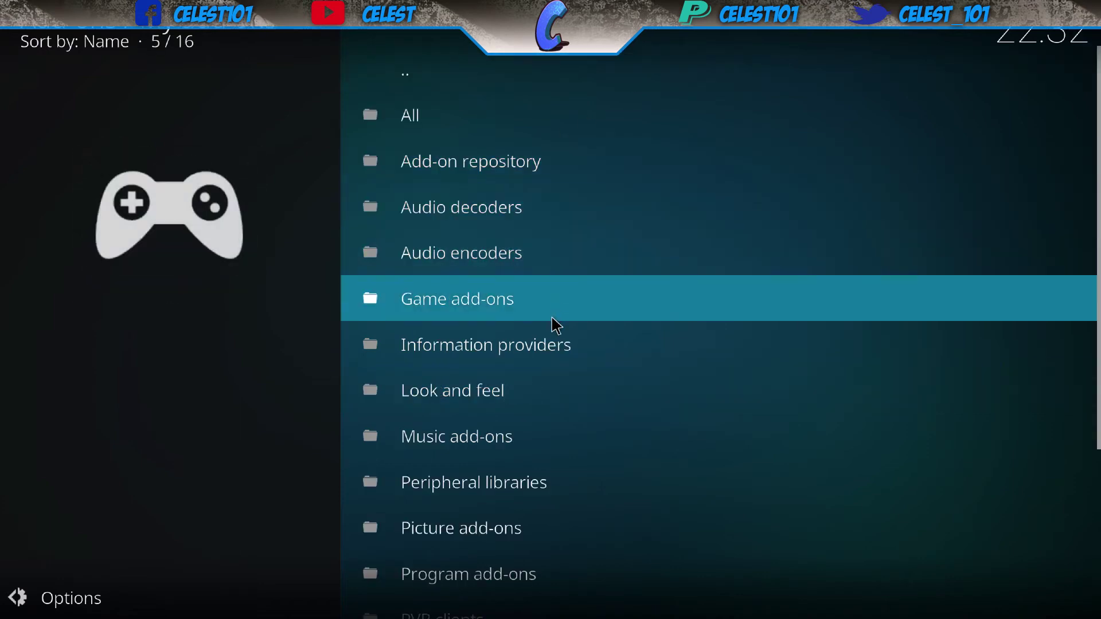
scroll(559, 338, down, 6)
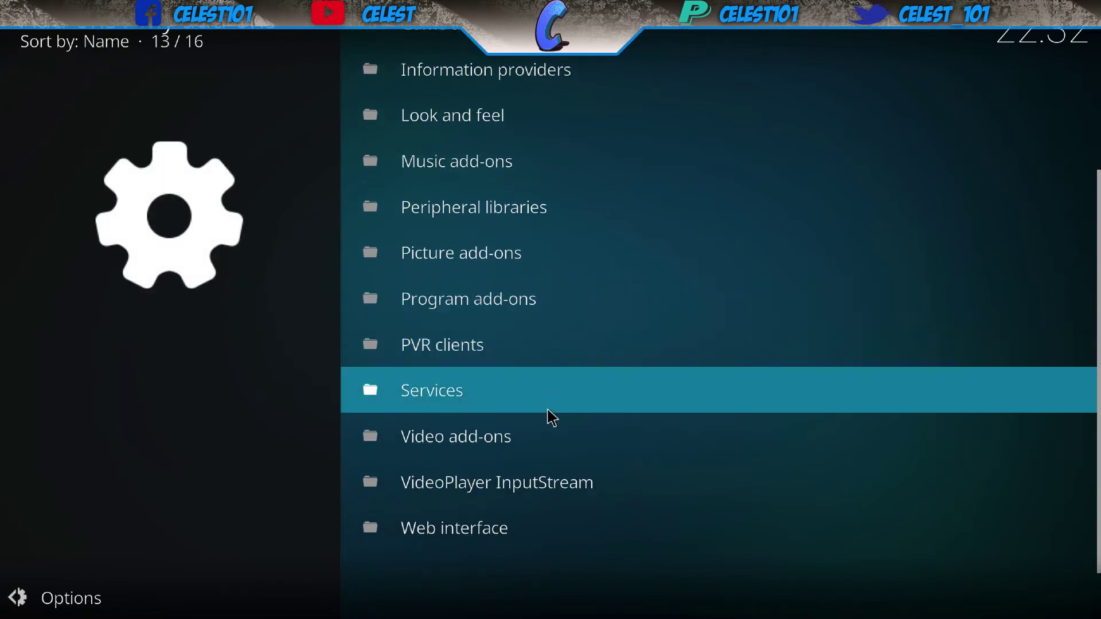
click(554, 436)
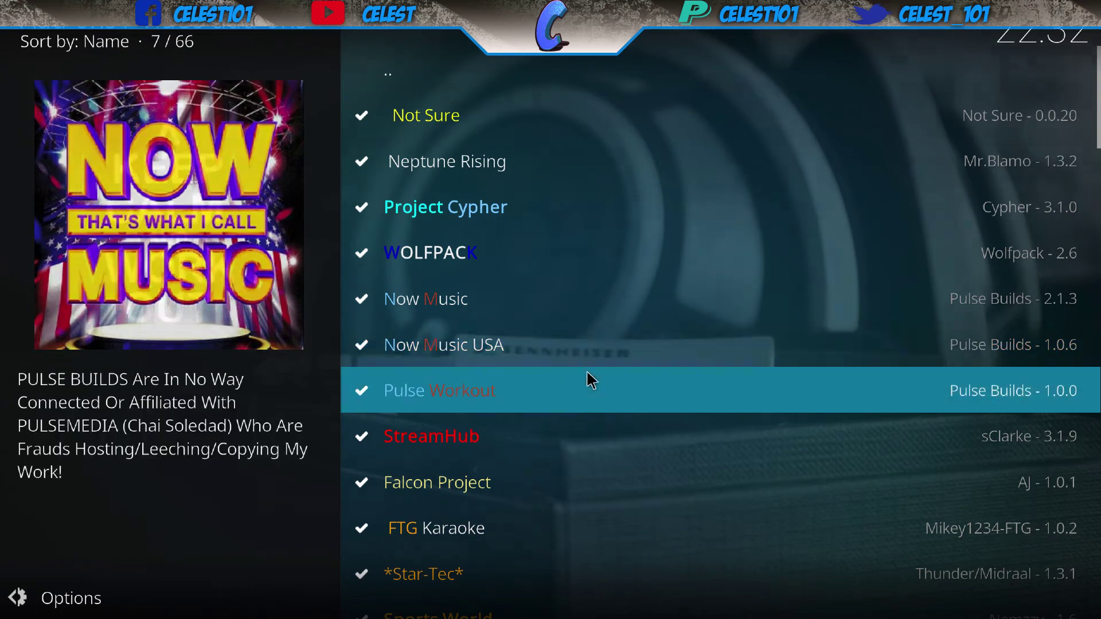
scroll(593, 402, down, 8)
scroll(593, 405, down, 5)
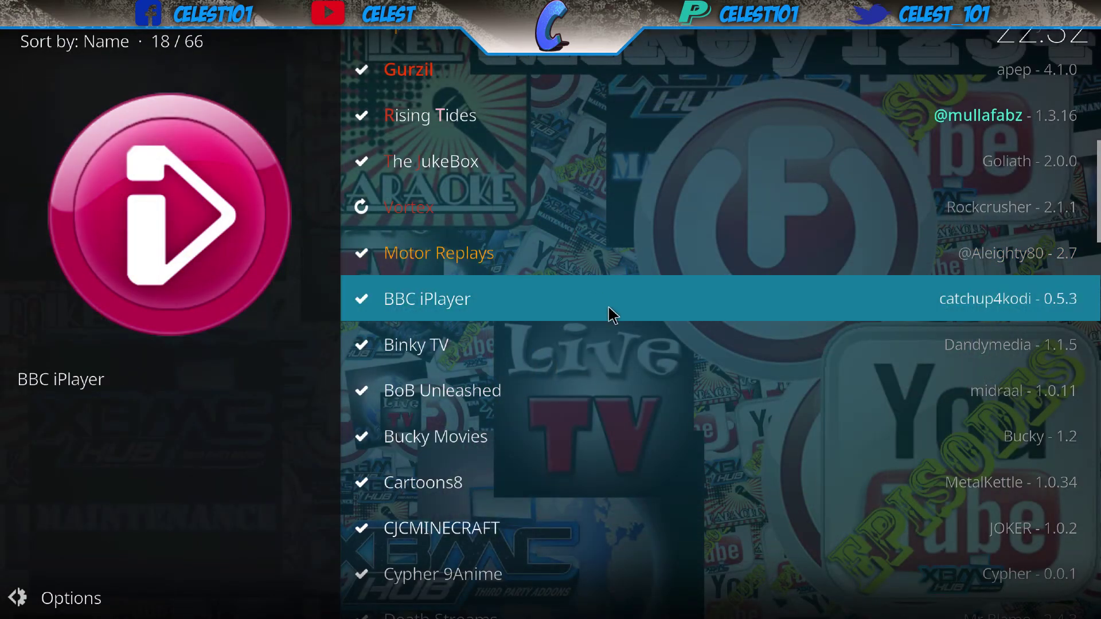
scroll(612, 314, down, 14)
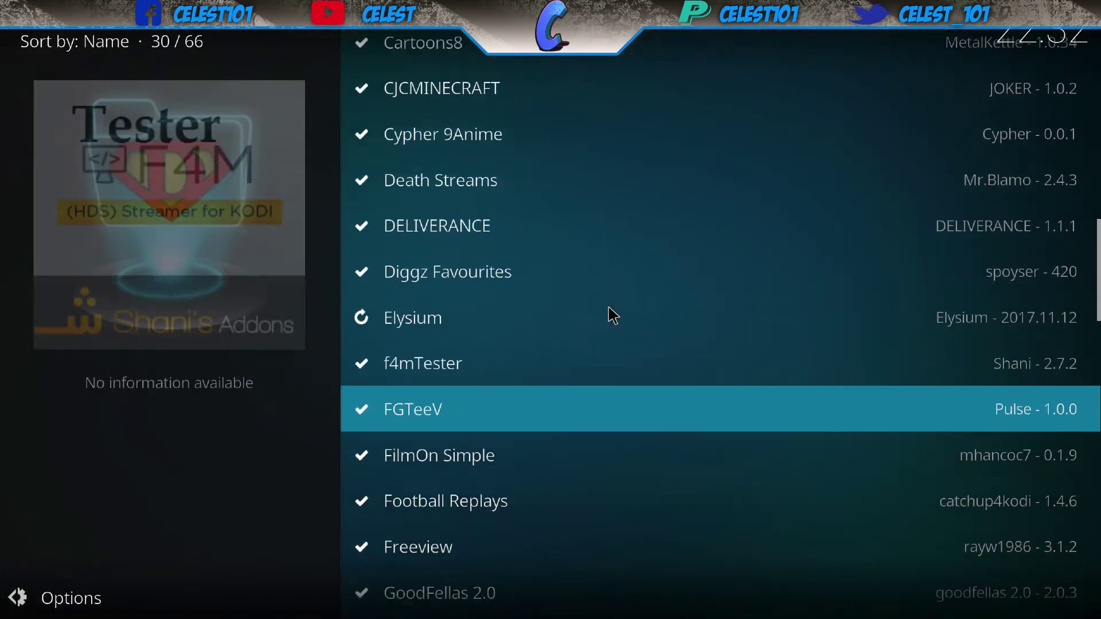
scroll(612, 314, down, 12)
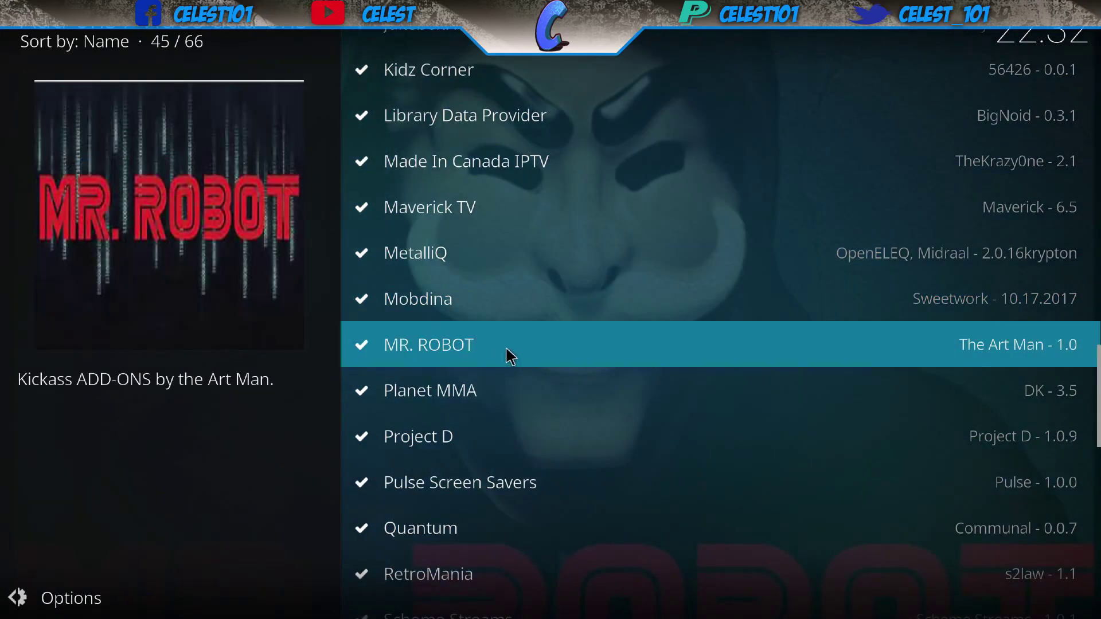
click(441, 351)
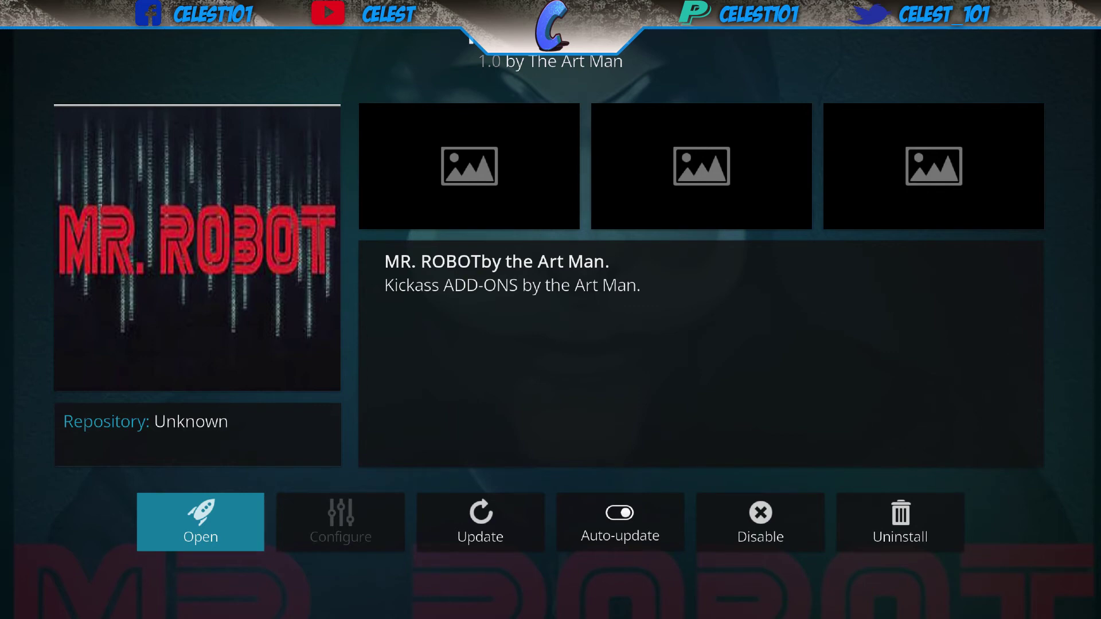
Launch MR. ROBOT, browse its categories into New Movie Releases, then return to the video add-ons list
click(194, 525)
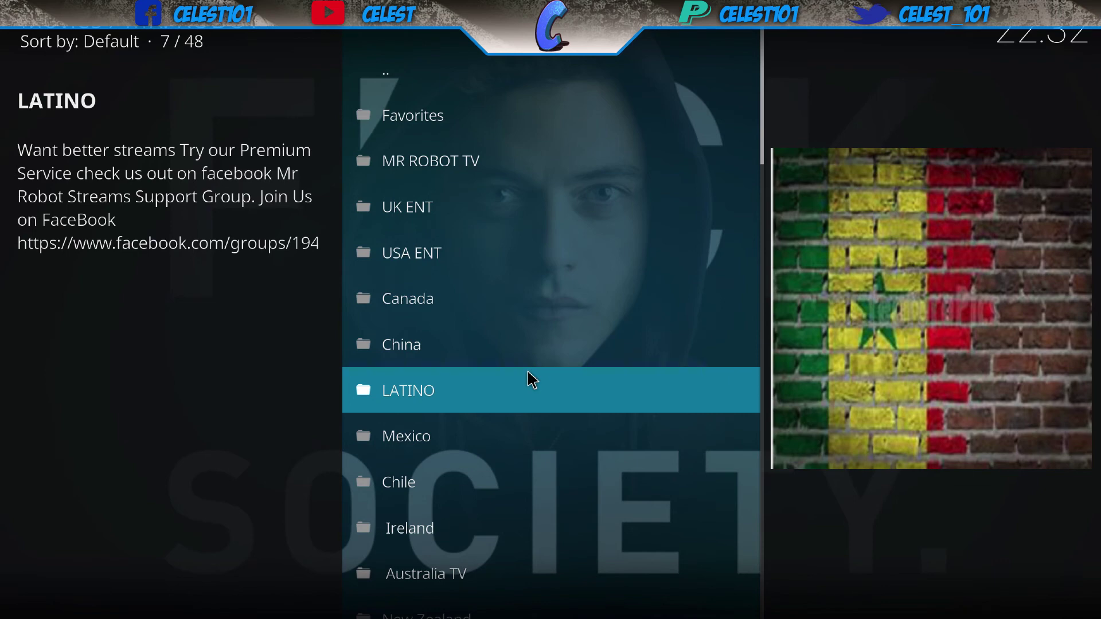
scroll(532, 380, down, 20)
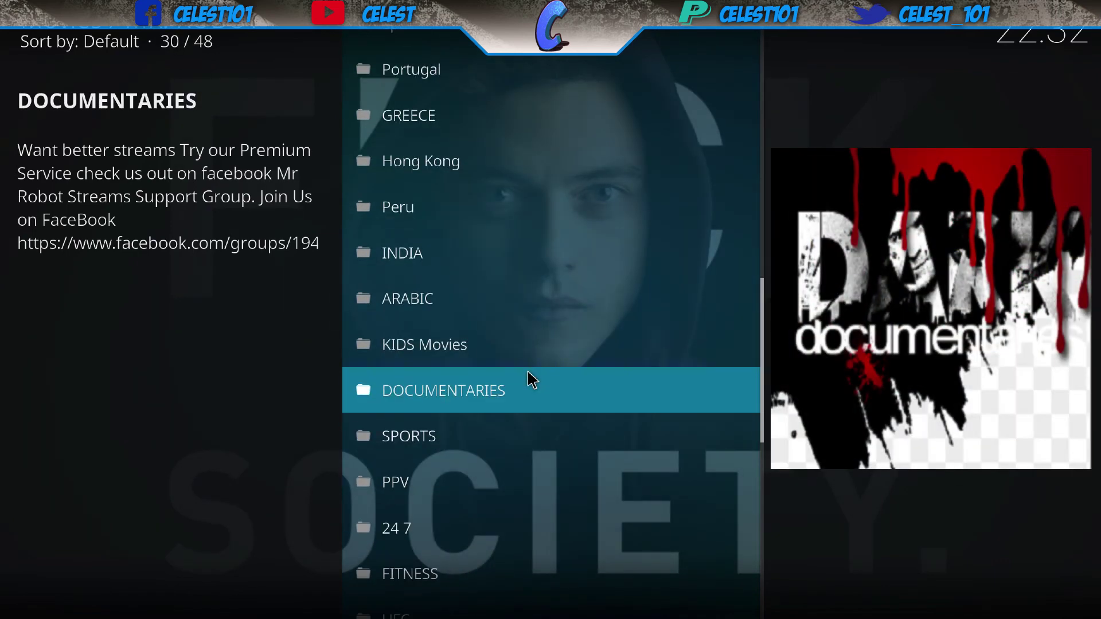
scroll(565, 433, down, 2)
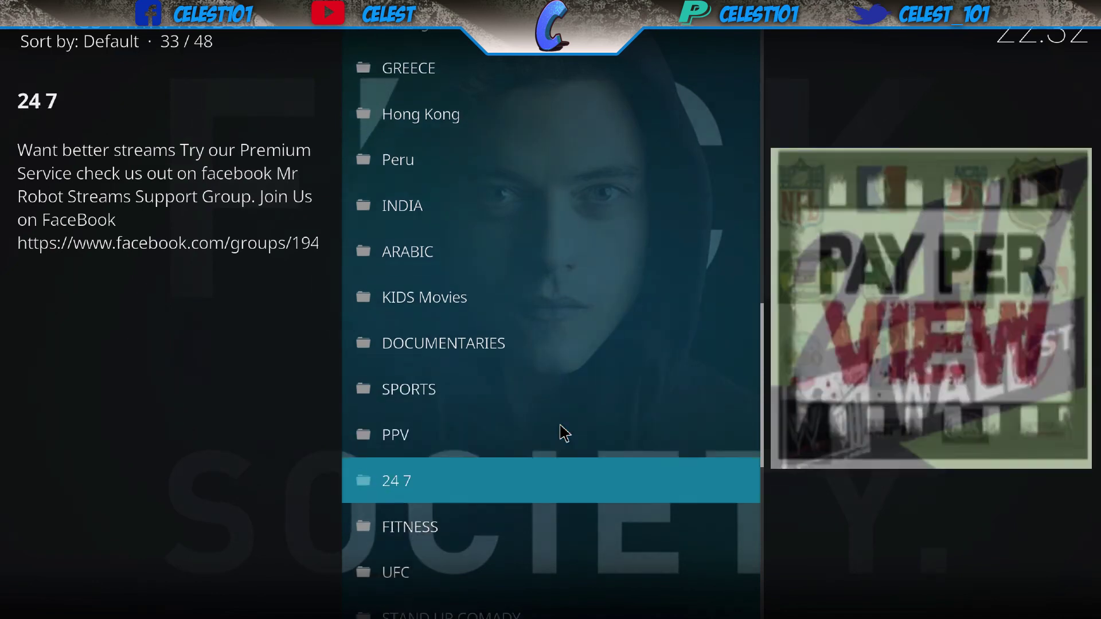
scroll(565, 433, down, 3)
scroll(564, 433, down, 4)
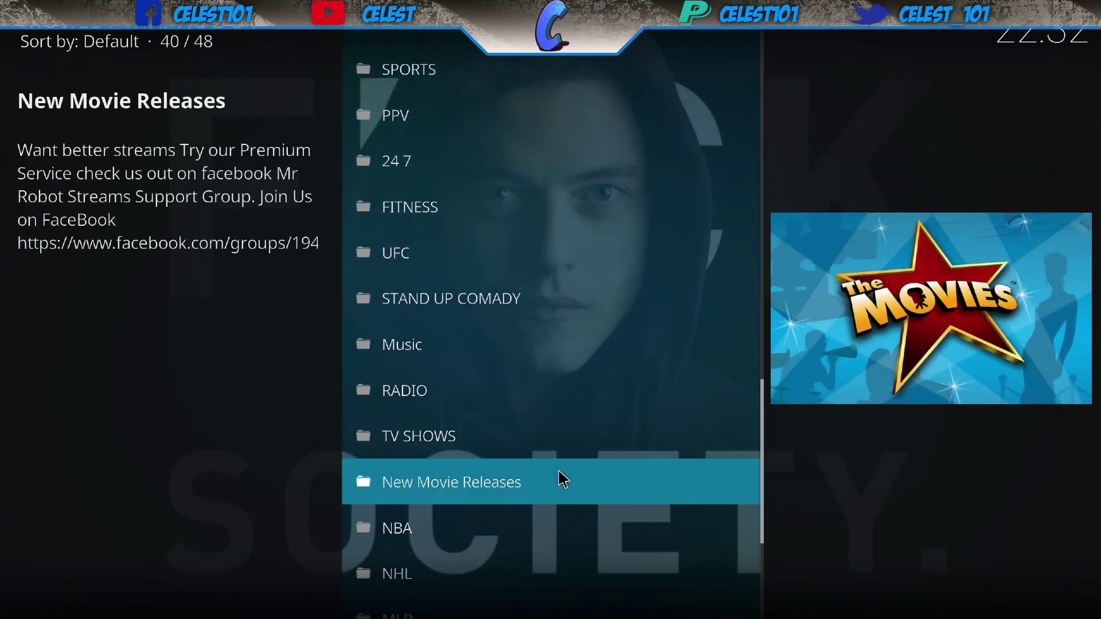
click(561, 479)
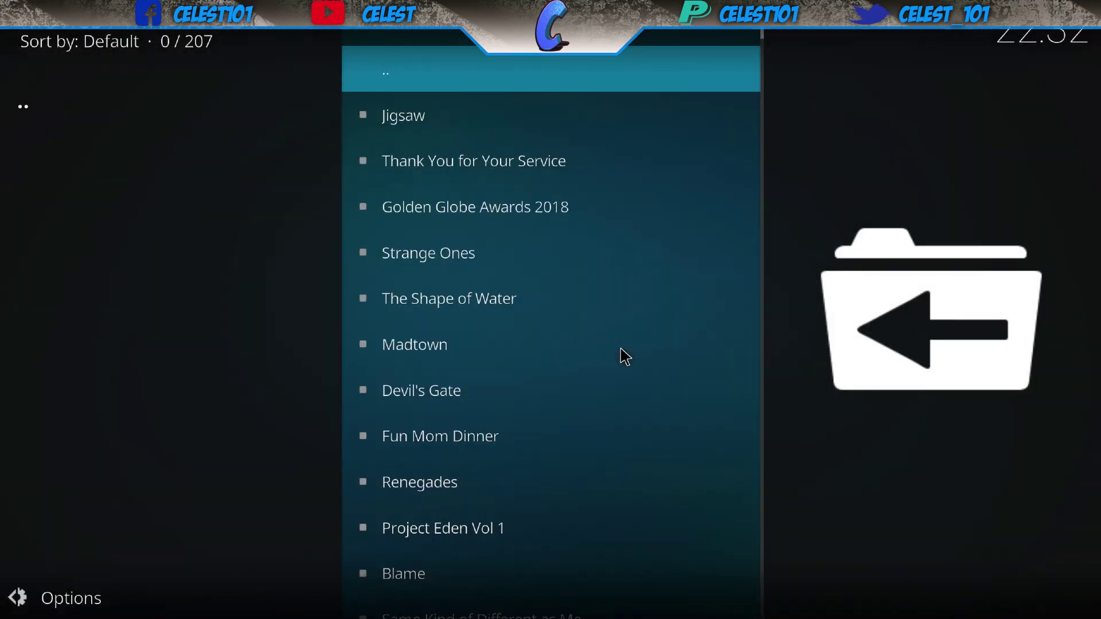
key(Escape)
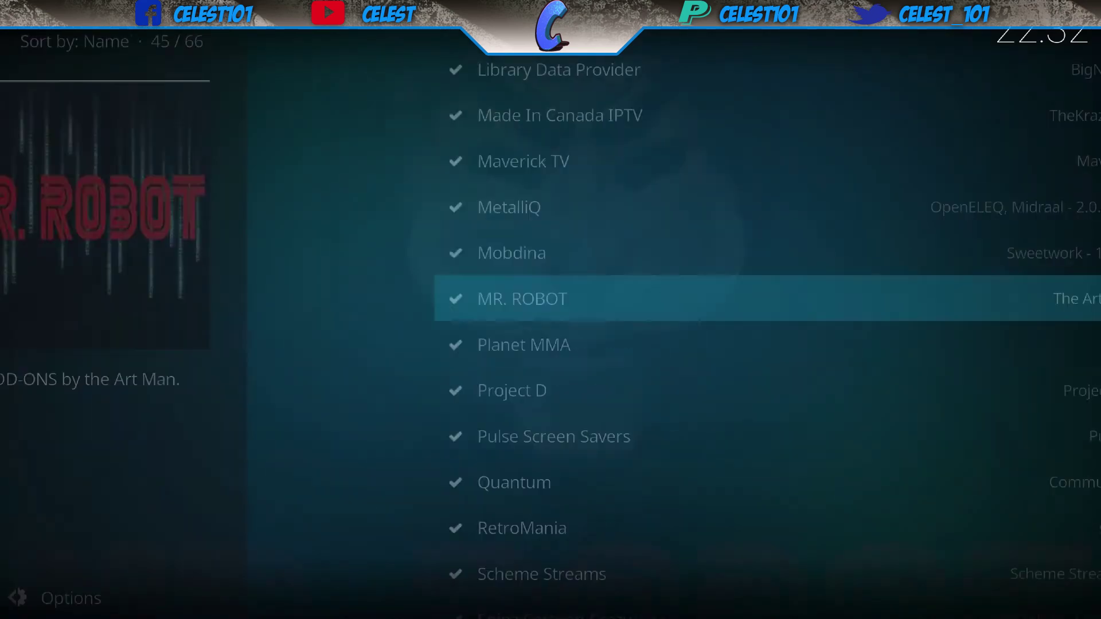